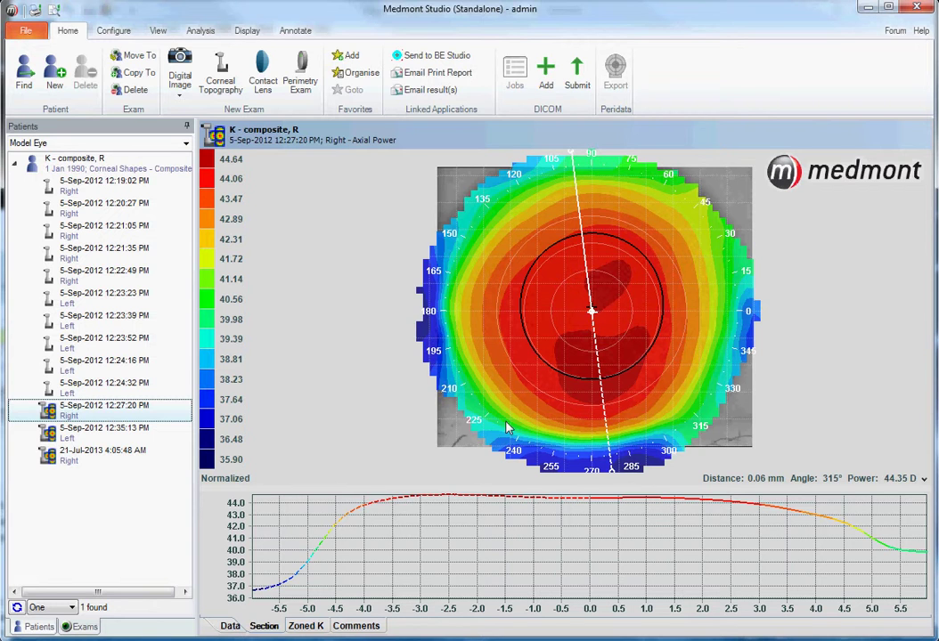
# - Show the keratometry table under the map: Flat K 44.07 D @ 97°, Steep K 44.61 D @ 7°
pyautogui.click(229, 626)
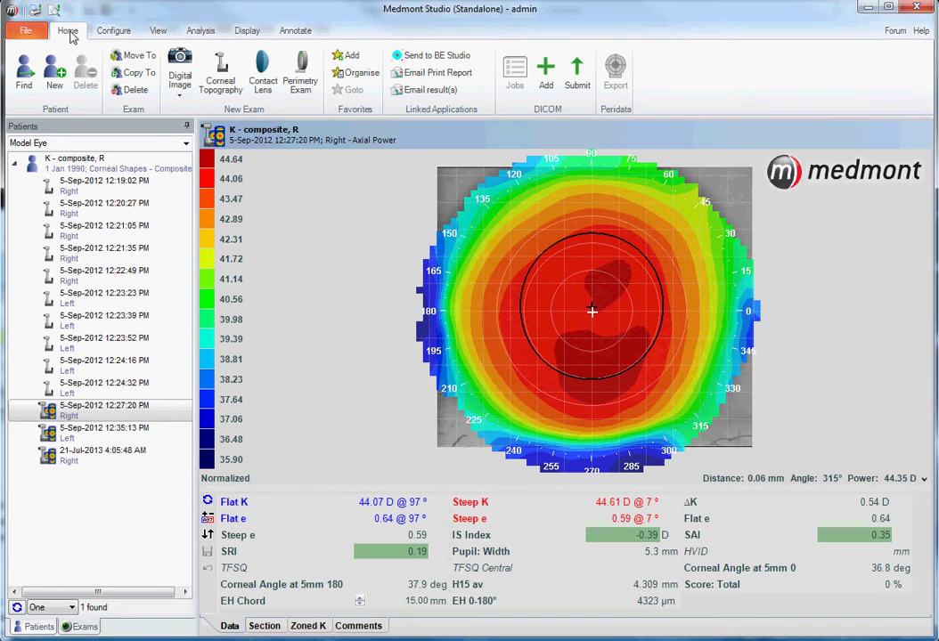
# - Create a contact lens fit simulation for the right eye using the ICD 16.5 design
pyautogui.click(262, 76)
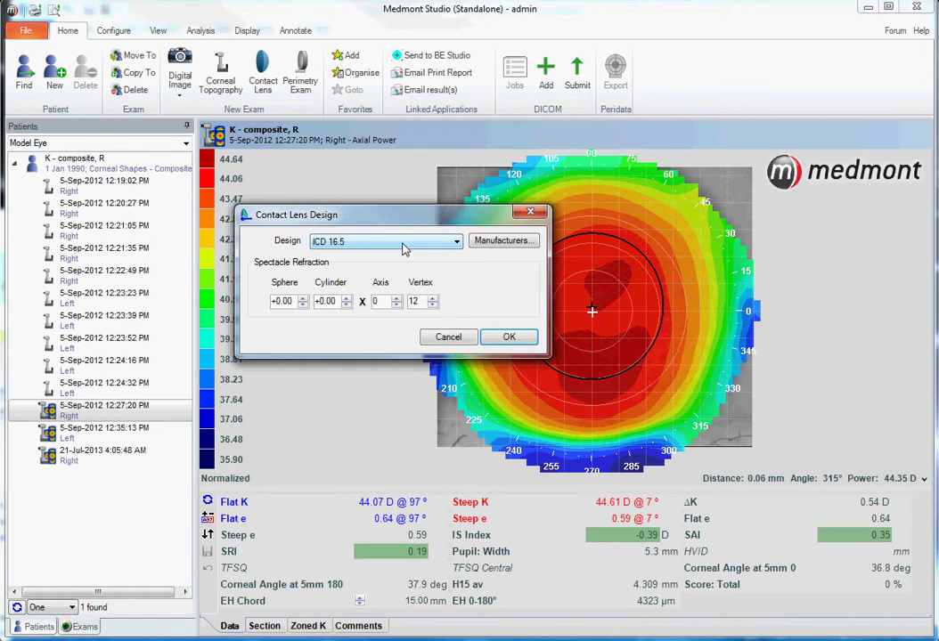
pyautogui.click(403, 250)
pyautogui.click(383, 332)
pyautogui.click(509, 338)
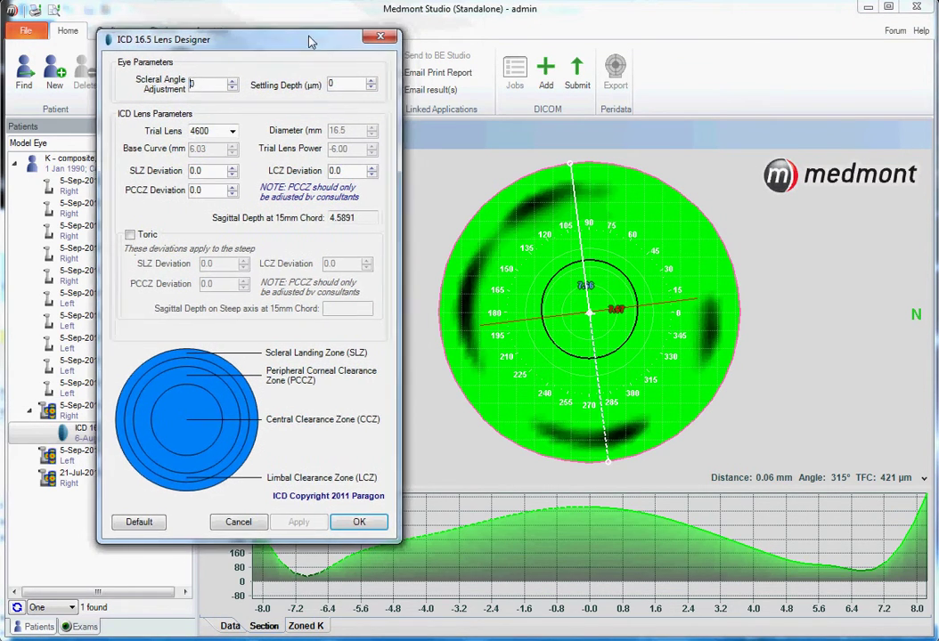
# - Widen the patient and exam panel and move the Lens Designer to the left
pyautogui.moveTo(303, 42); pyautogui.dragTo(449, 34)
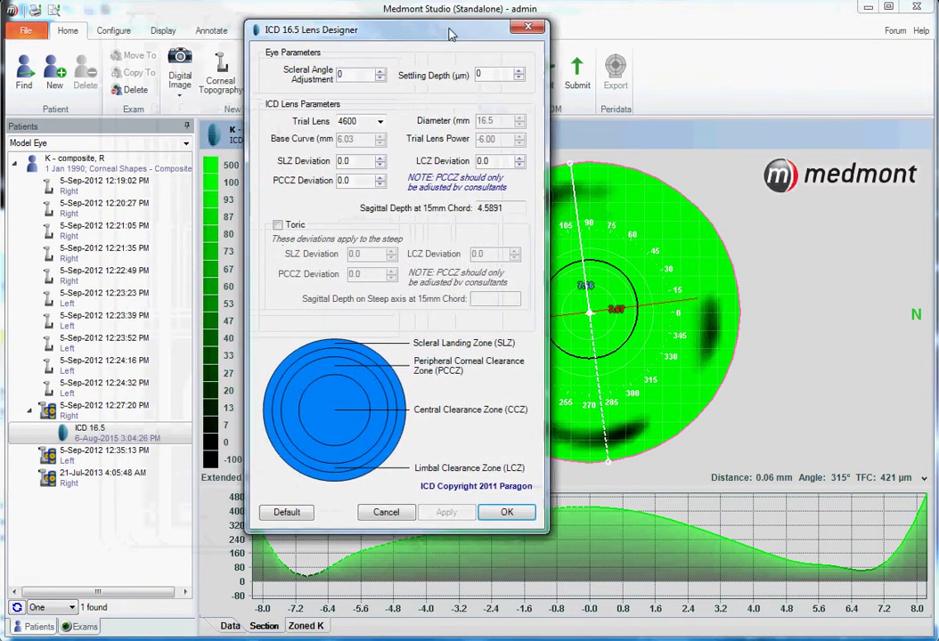
pyautogui.click(198, 308)
pyautogui.moveTo(198, 308); pyautogui.dragTo(310, 306)
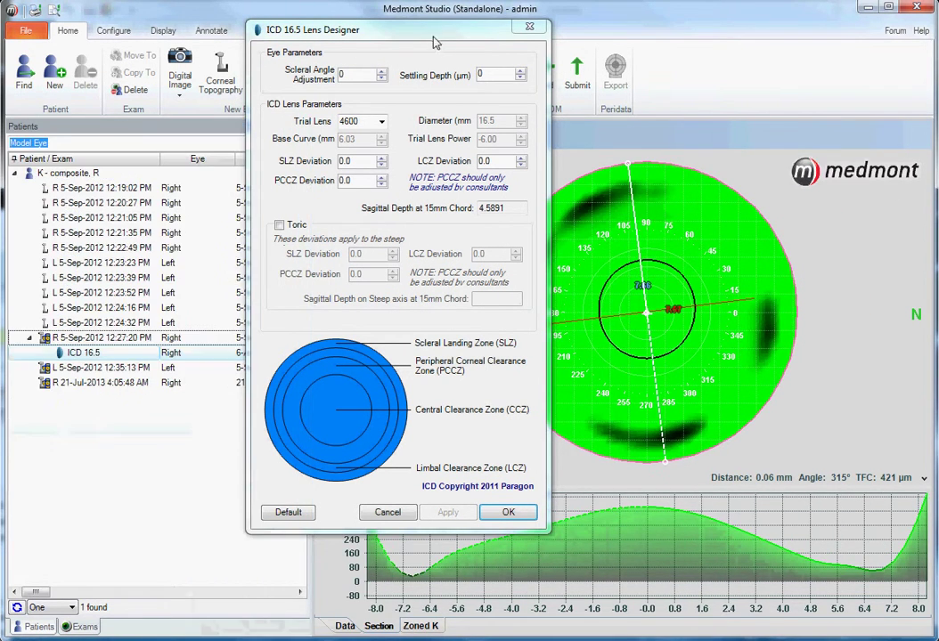
pyautogui.moveTo(428, 39); pyautogui.dragTo(193, 72)
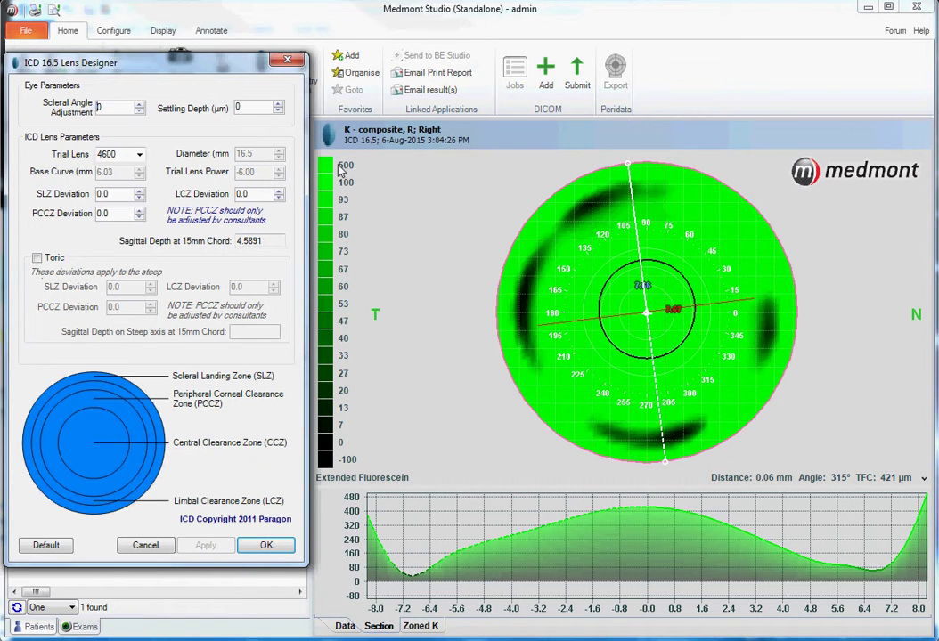
# - Compare Extended and Standard Fluorescein displays, then show the fit as ICD Clearance (TFC 420 µm)
pyautogui.click(347, 479)
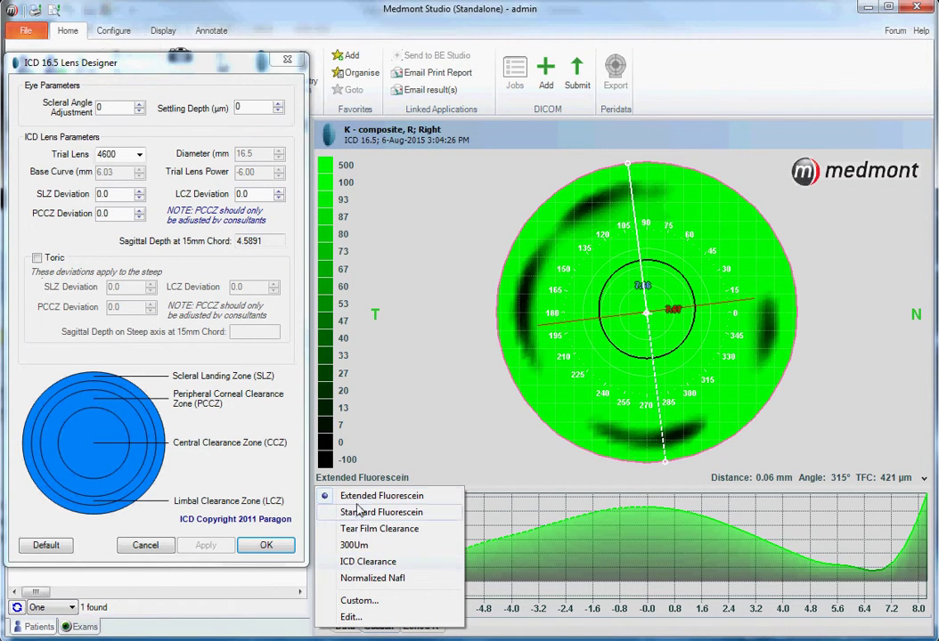
pyautogui.click(358, 497)
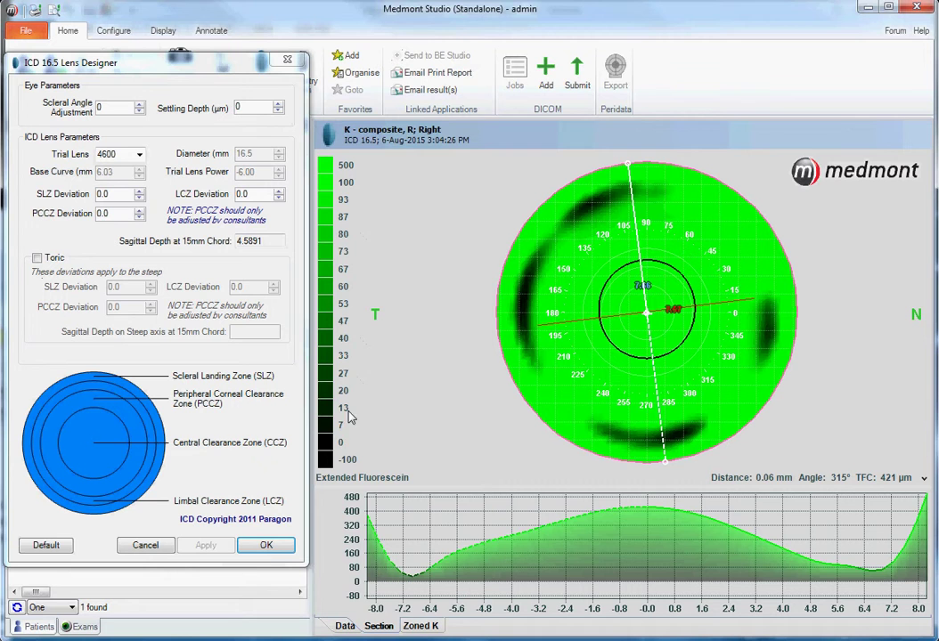
pyautogui.click(347, 481)
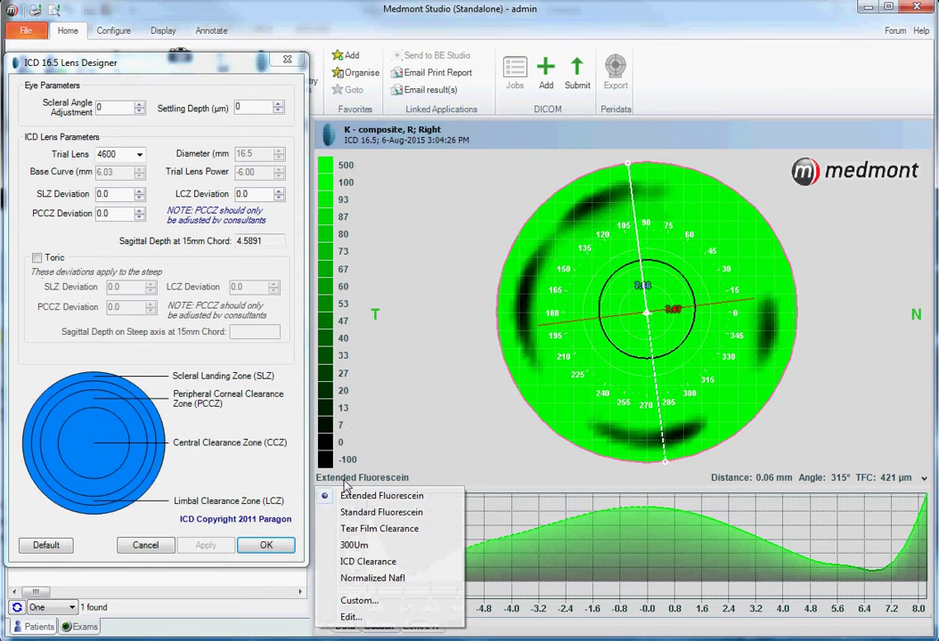
pyautogui.click(348, 512)
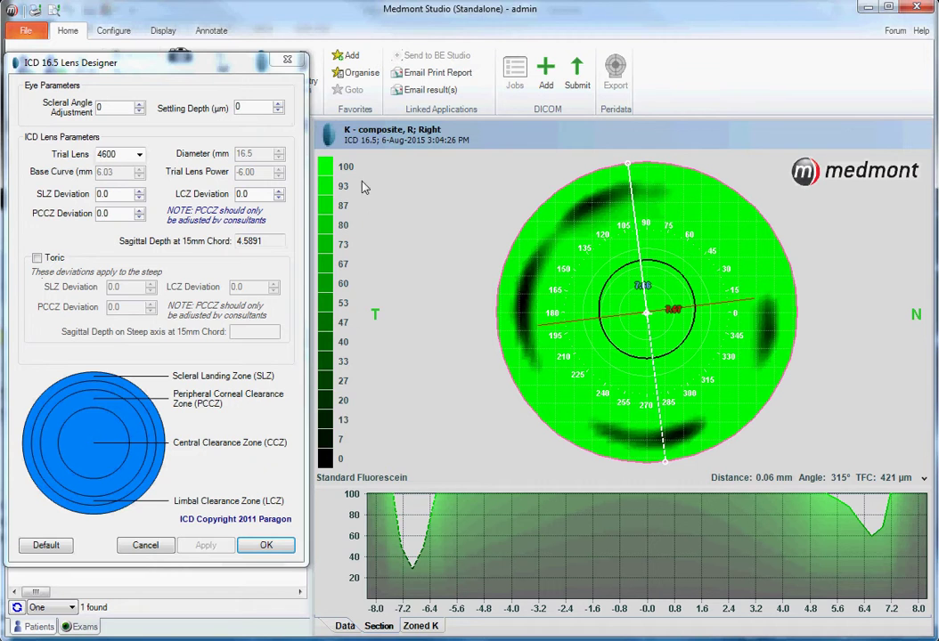
pyautogui.click(350, 480)
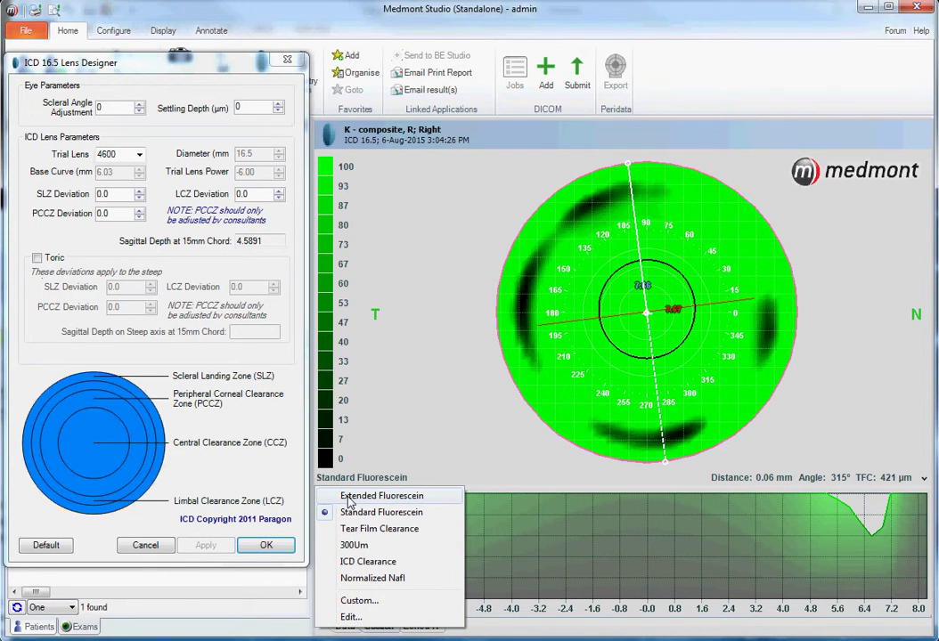
pyautogui.click(349, 499)
pyautogui.click(352, 479)
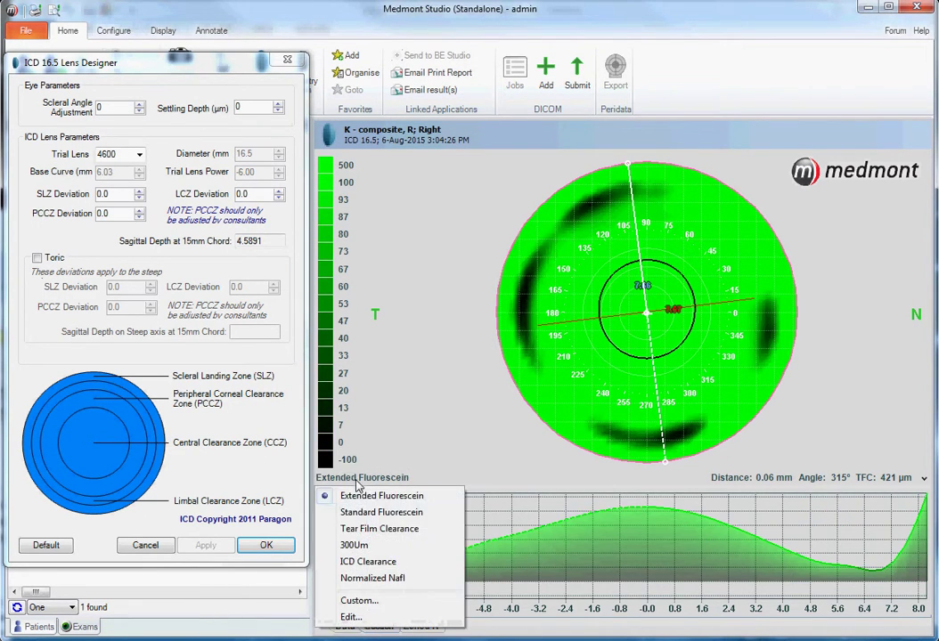
pyautogui.click(357, 562)
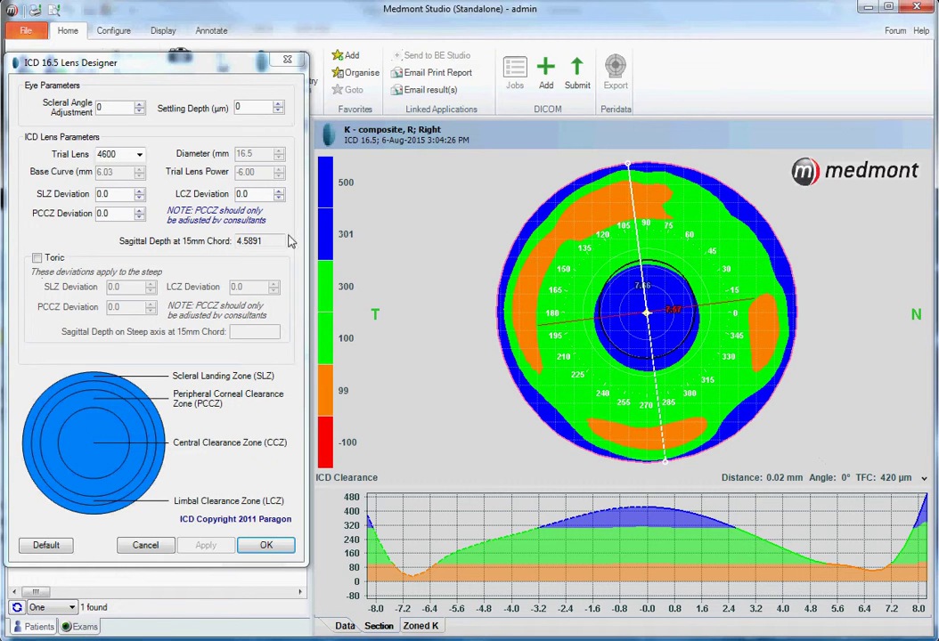
# - Apply trial lens 4500 to the fit, giving sagittal depth 4.5027 and TFC 380 µm
pyautogui.click(139, 156)
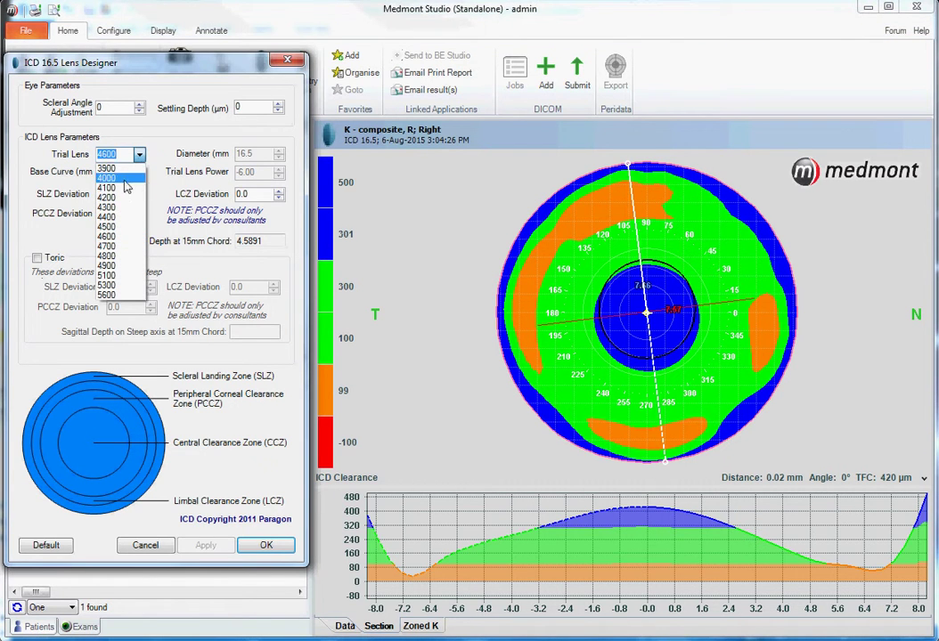
pyautogui.click(112, 227)
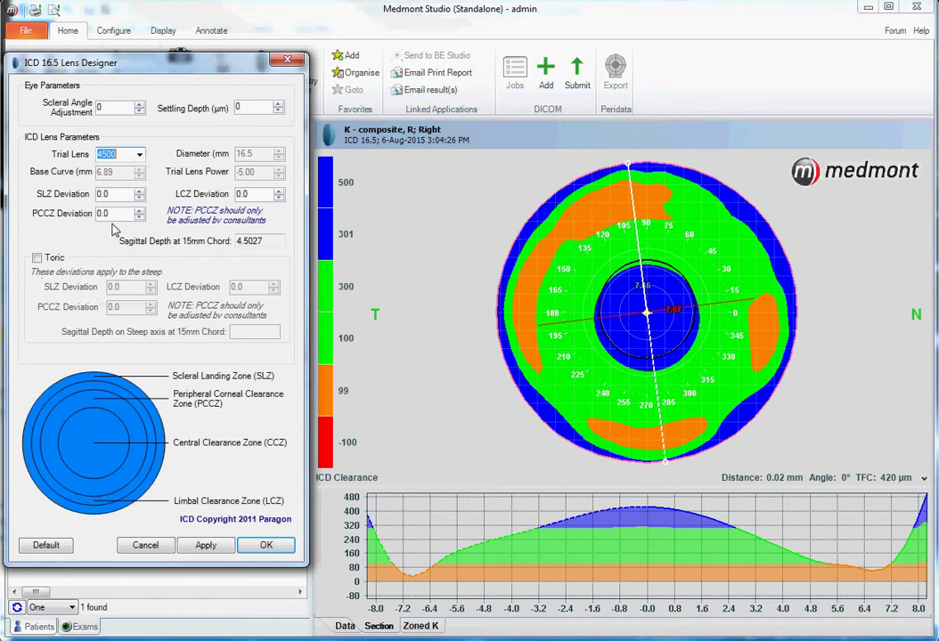
pyautogui.click(215, 553)
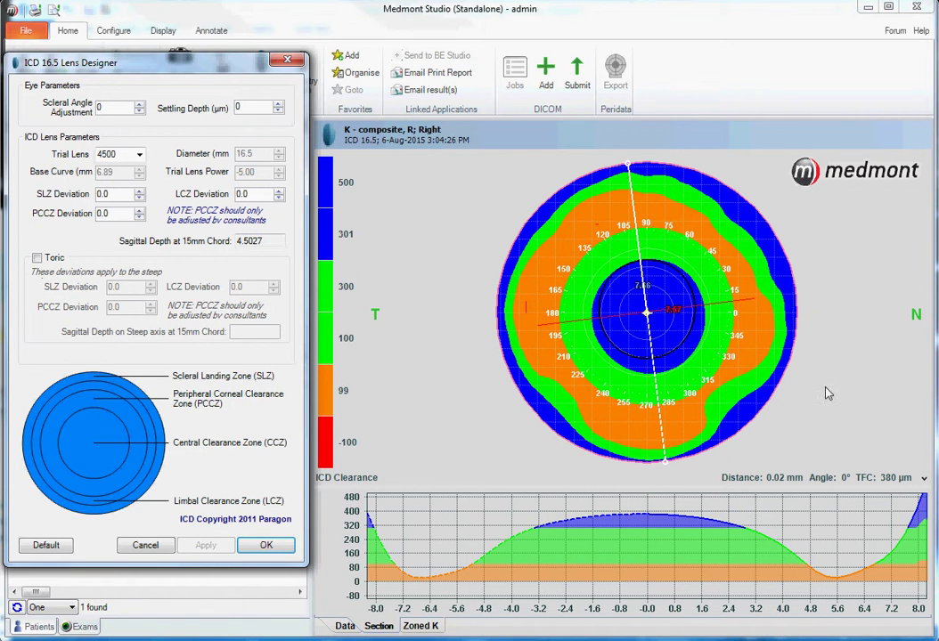
# - Rotate the section cut to the horizontal meridian and select the Settling Depth value
pyautogui.moveTo(628, 166); pyautogui.dragTo(792, 316)
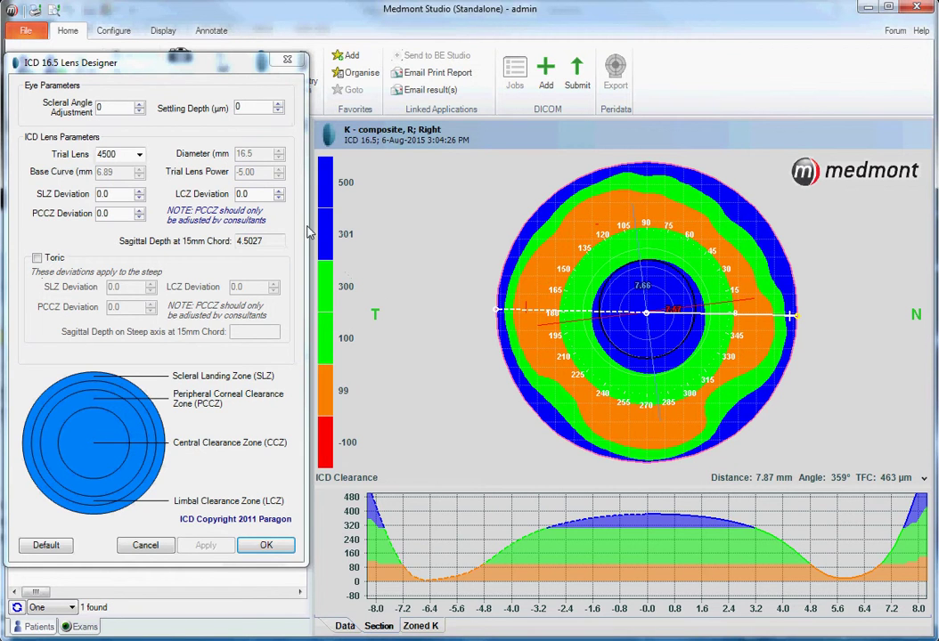
pyautogui.doubleClick(235, 107)
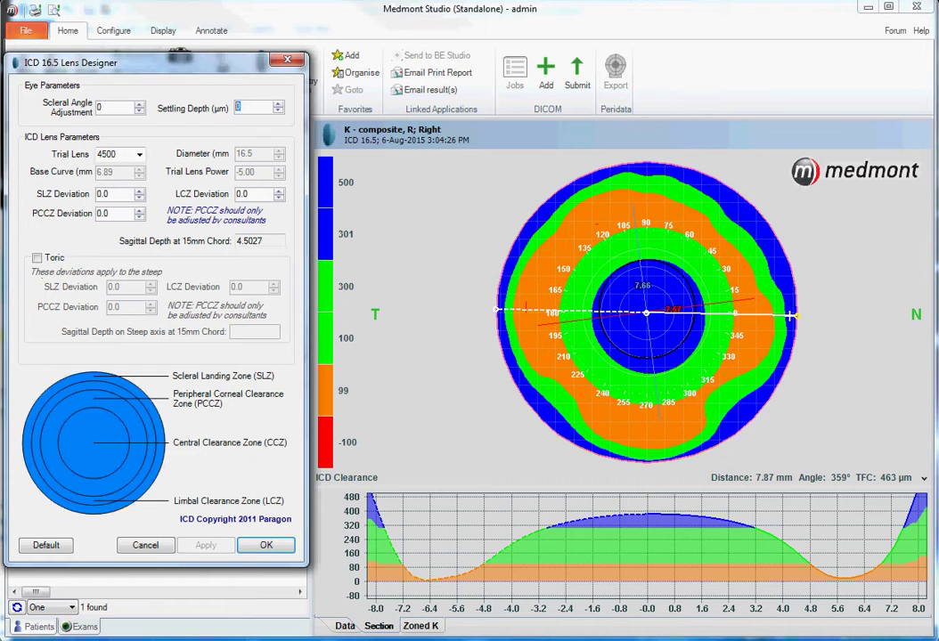
# - Apply a 125 µm settling depth, lowering TFC to 338 µm
pyautogui.write('125')
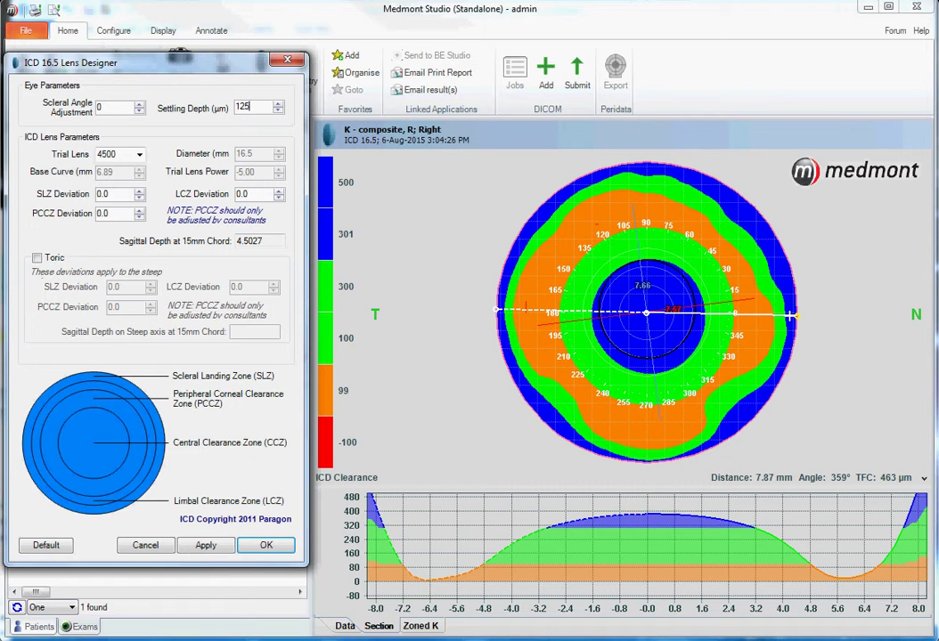
pyautogui.click(207, 554)
pyautogui.click(207, 551)
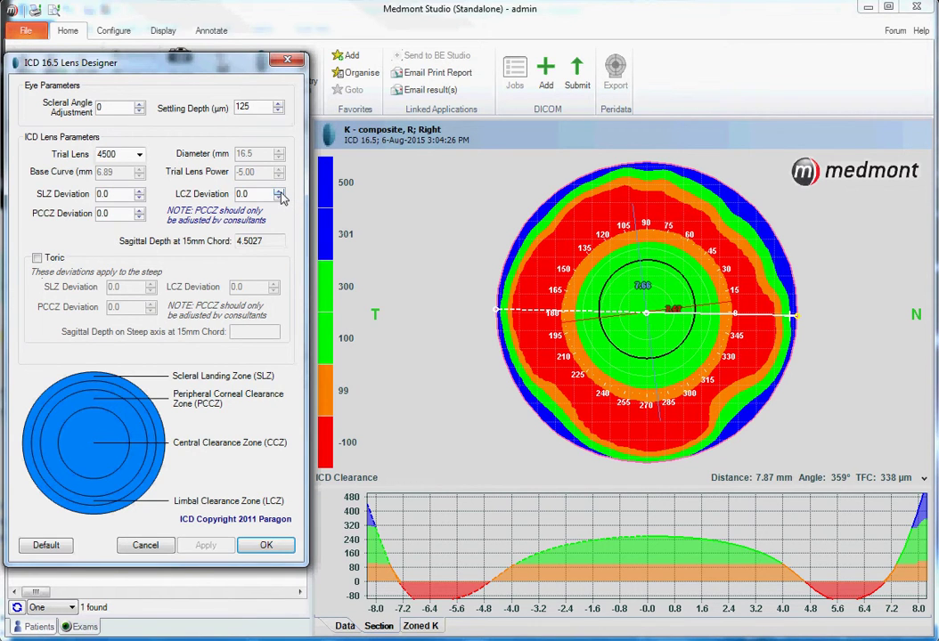
# - Apply LCZ deviation 5.0, then 10.0, and check the map-centre clearance (TFC 530 µm)
pyautogui.moveTo(280, 194); pyautogui.dragTo(279, 193)
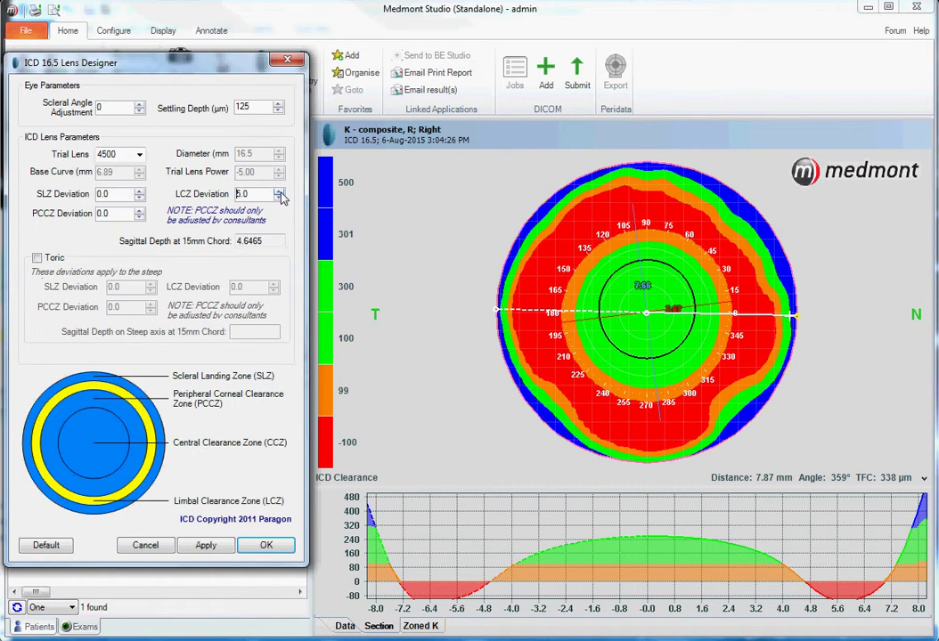
pyautogui.click(205, 545)
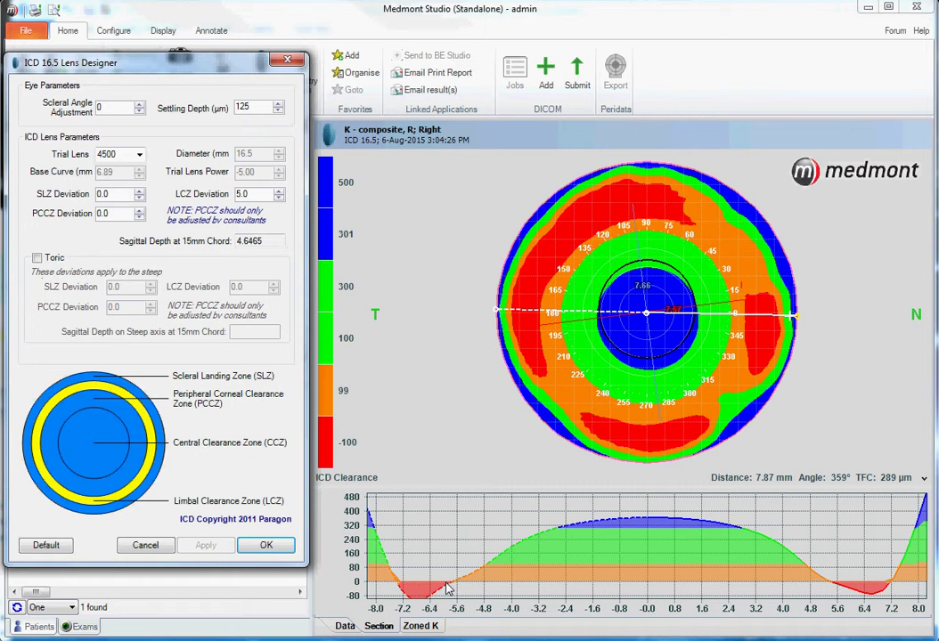
pyautogui.click(279, 193)
pyautogui.click(279, 193)
pyautogui.click(279, 192)
pyautogui.click(279, 192)
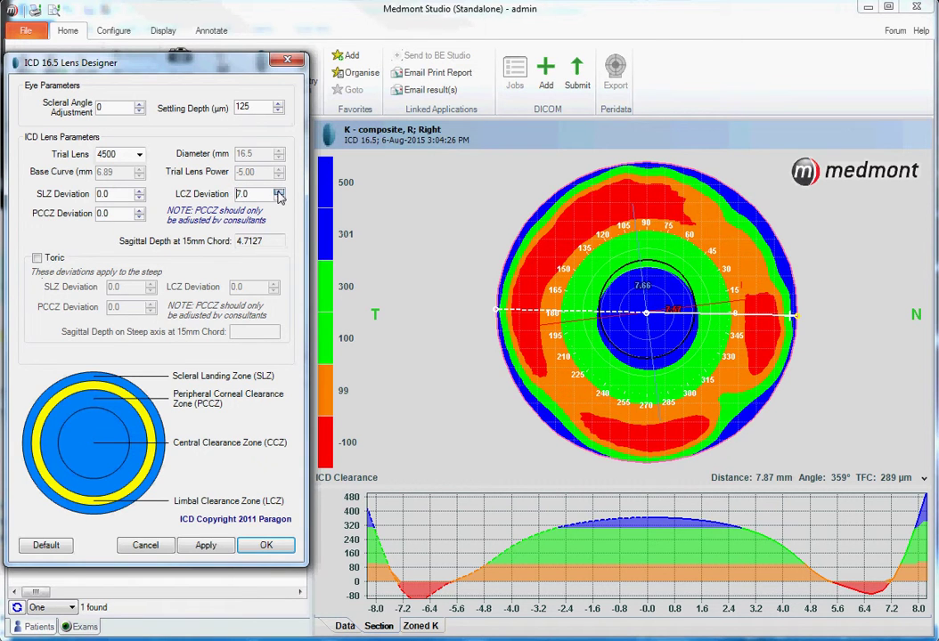
pyautogui.click(279, 193)
pyautogui.click(279, 193)
pyautogui.click(279, 192)
pyautogui.click(279, 192)
pyautogui.click(205, 545)
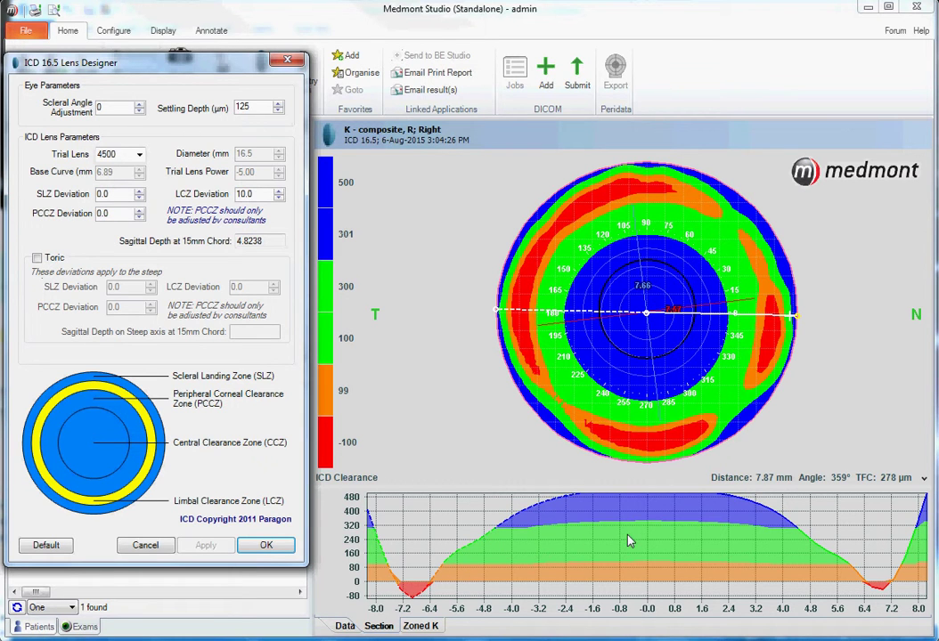
pyautogui.click(647, 318)
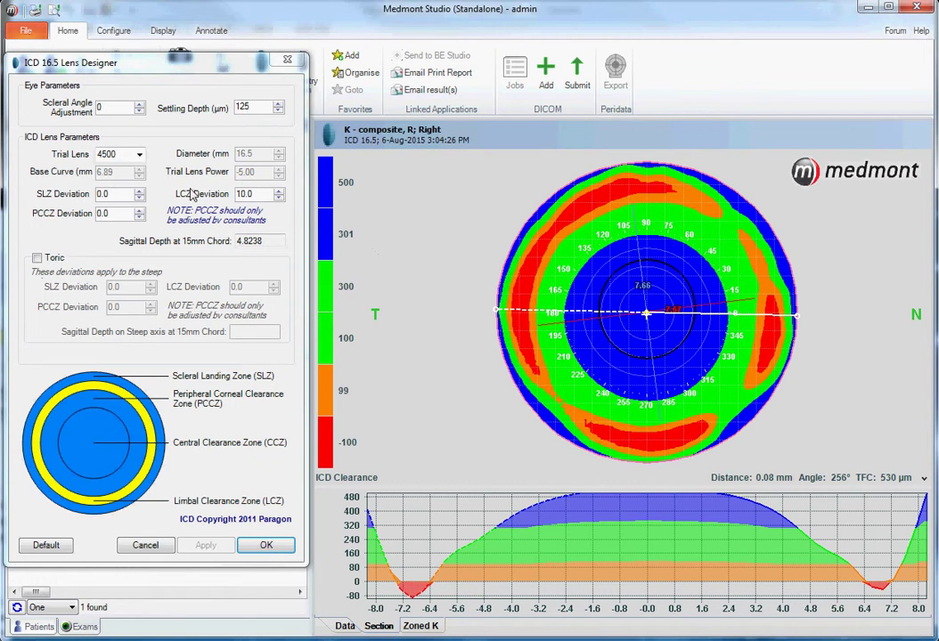
# - Apply trial lens 4300, then 4200, dropping TFC to 220 µm at sagittal depth 4.5173
pyautogui.click(140, 156)
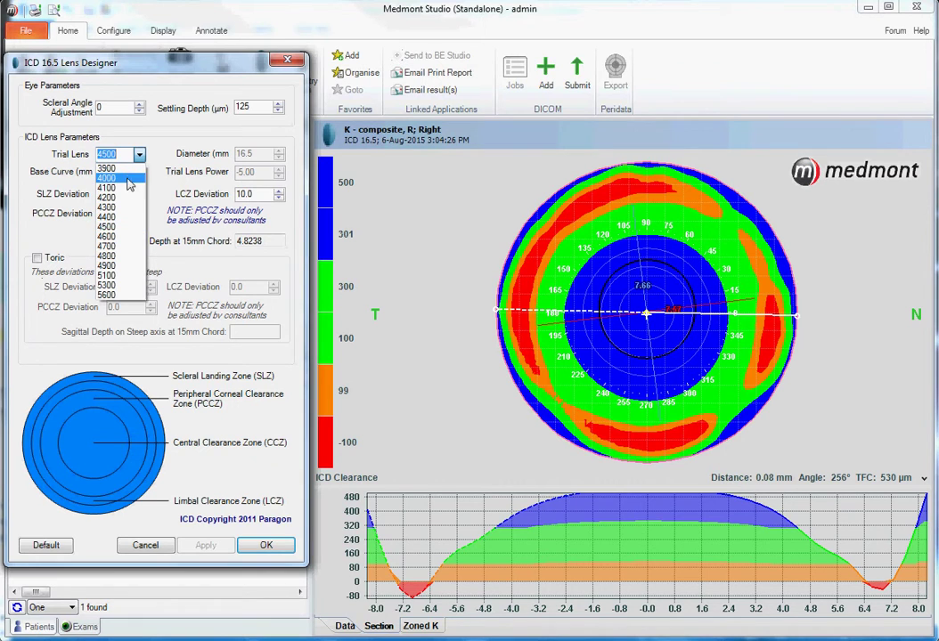
pyautogui.click(112, 206)
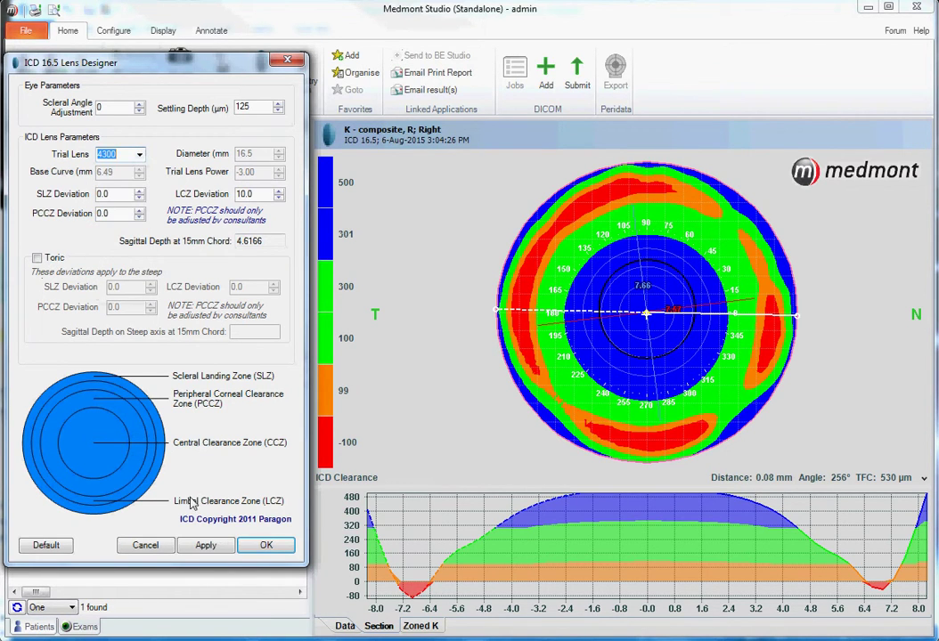
pyautogui.click(203, 545)
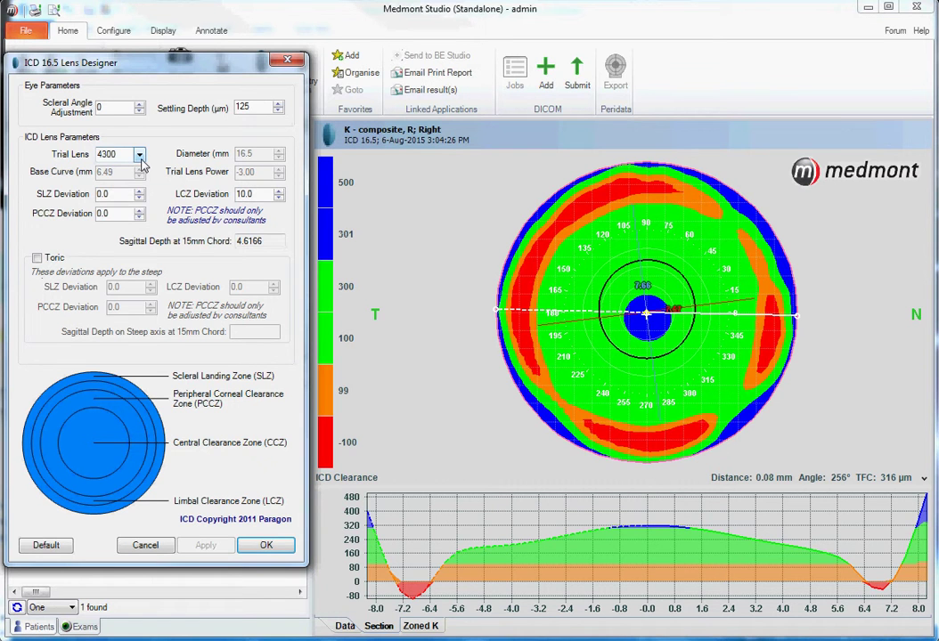
pyautogui.click(139, 157)
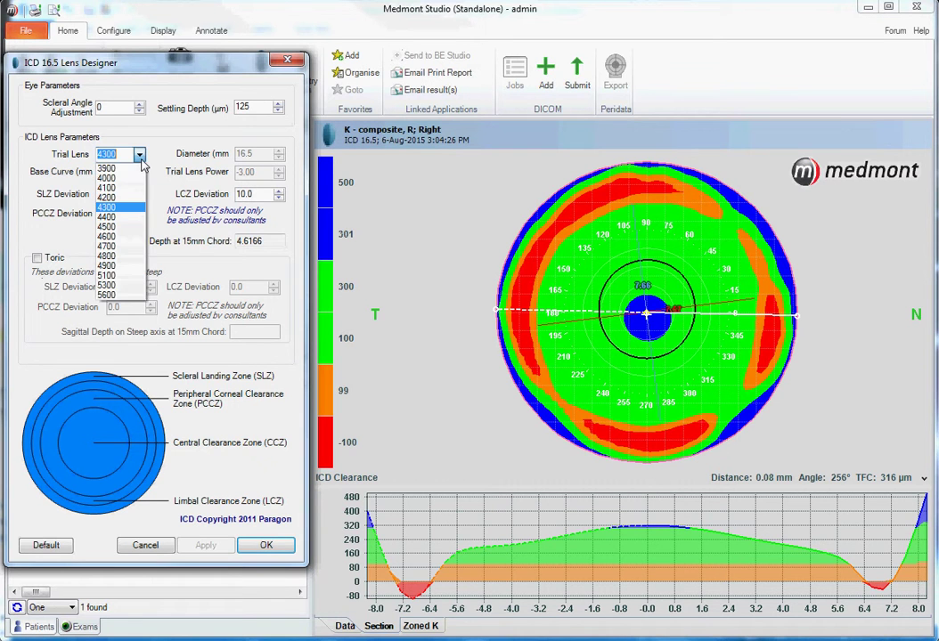
pyautogui.click(114, 198)
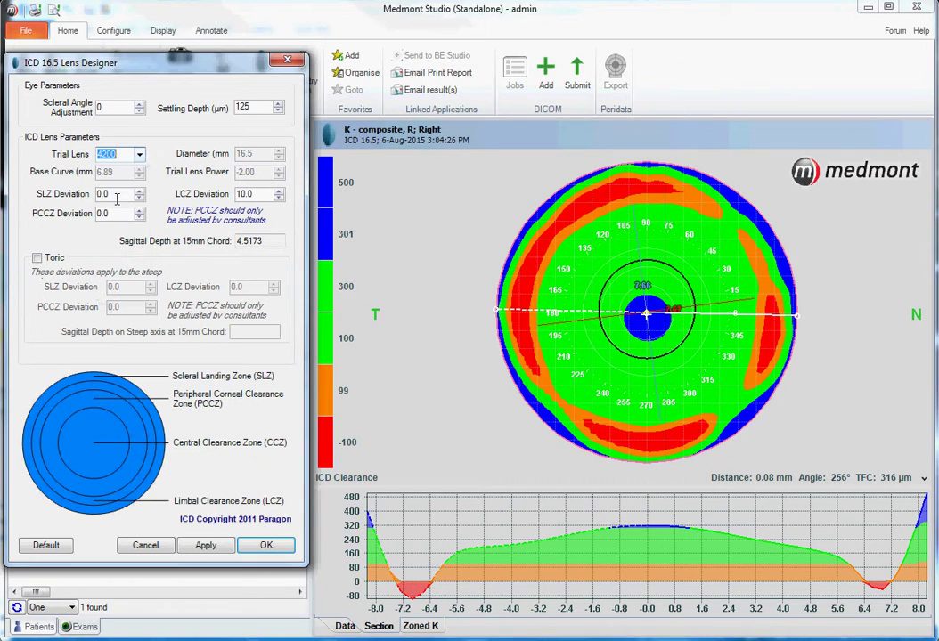
pyautogui.click(206, 546)
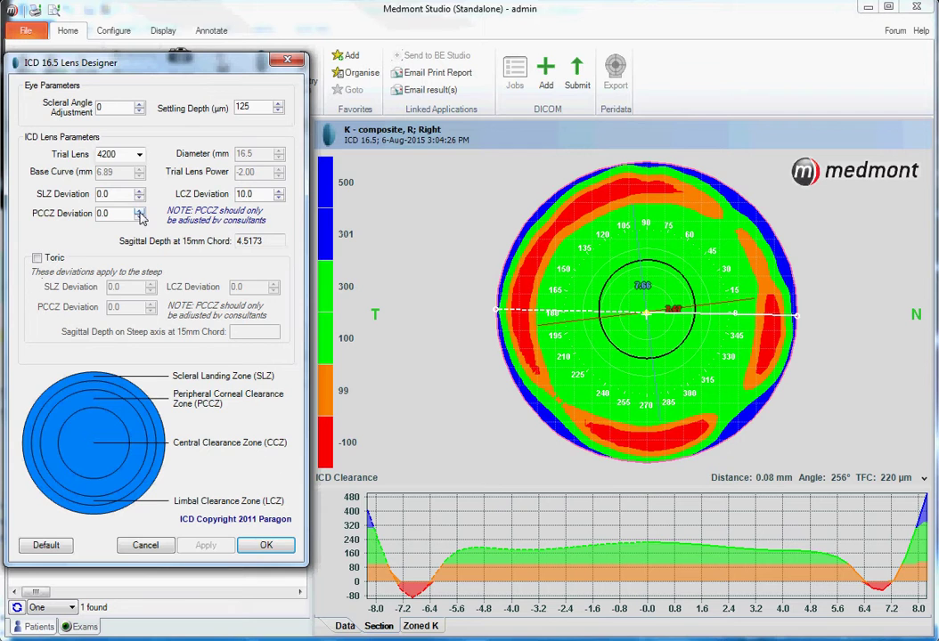
# - Apply a 5.0 PCCZ deviation (TFC 381 µm), then reset PCCZ to 0.0 and reapply
pyautogui.moveTo(140, 217); pyautogui.dragTo(140, 217)
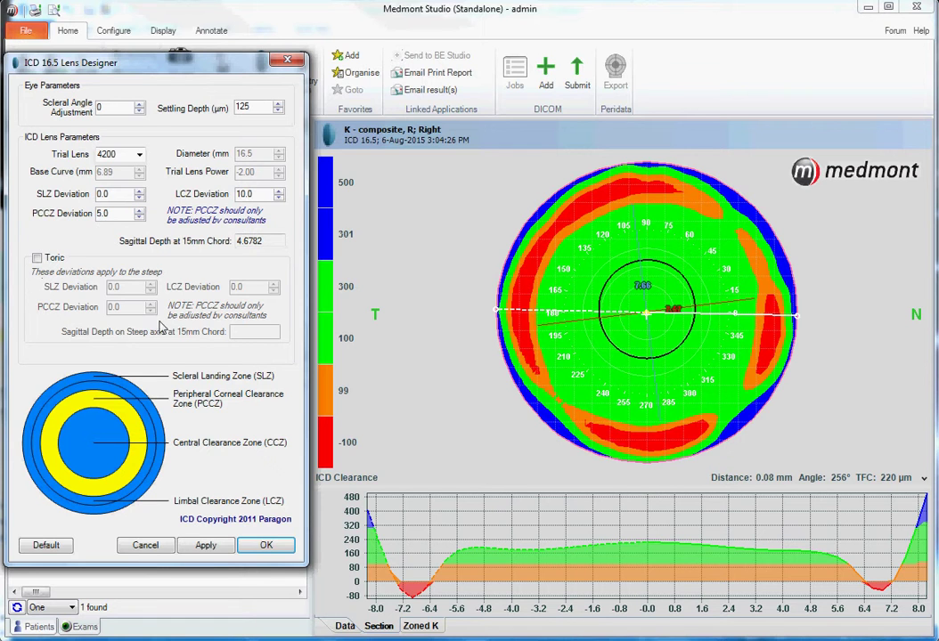
pyautogui.click(206, 546)
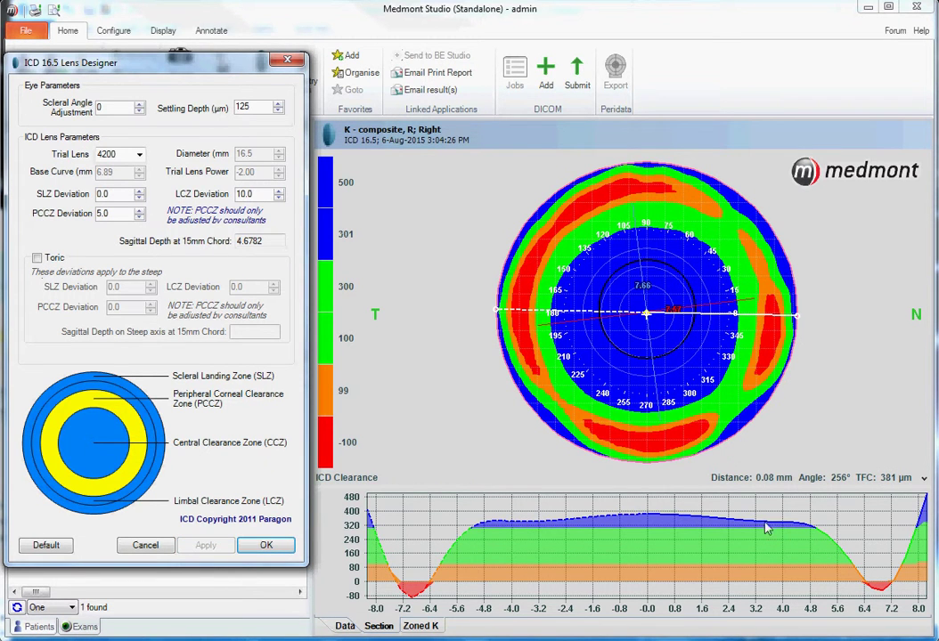
pyautogui.click(138, 219)
pyautogui.click(139, 218)
pyautogui.click(138, 218)
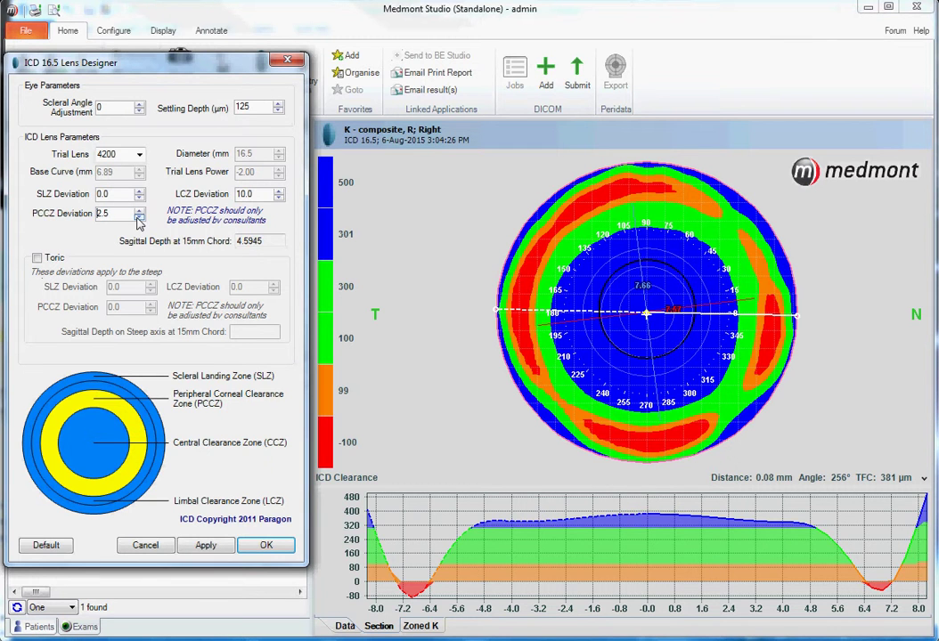
pyautogui.click(138, 218)
pyautogui.click(138, 219)
pyautogui.click(138, 218)
pyautogui.click(138, 218)
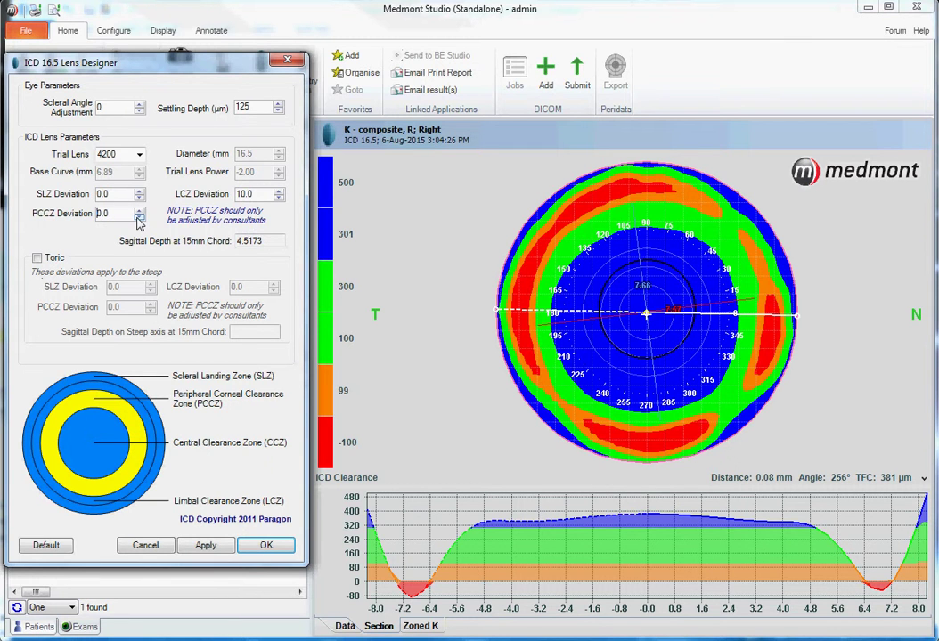
pyautogui.click(210, 552)
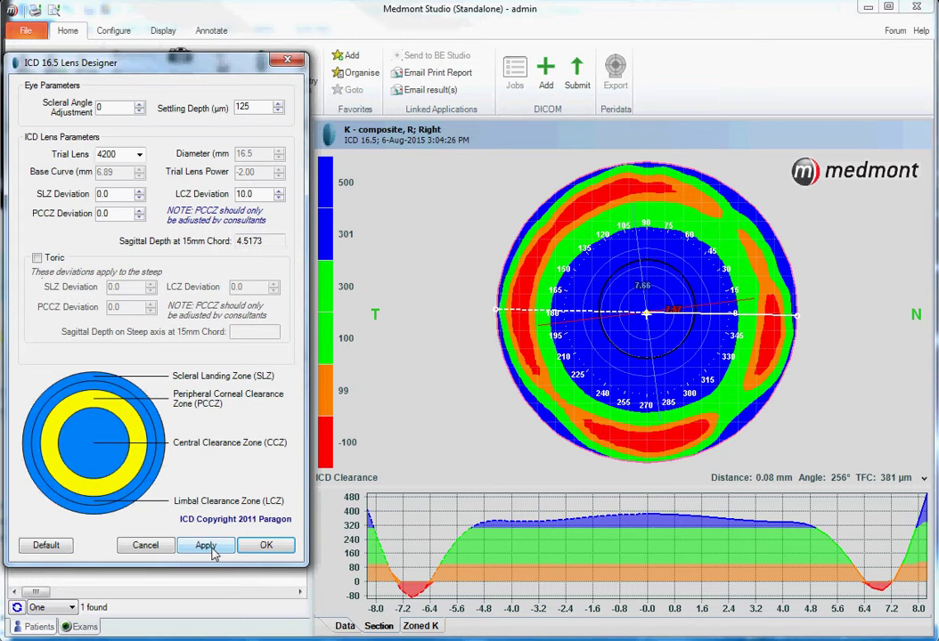